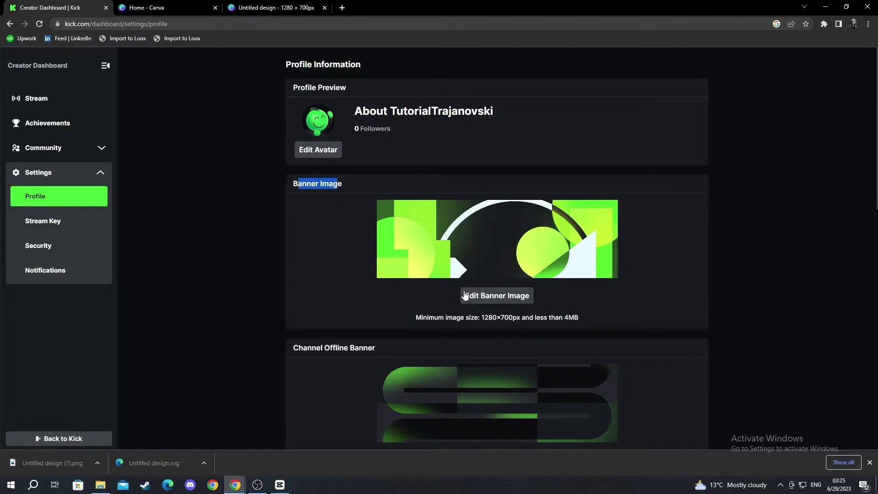
Step: Note Kick's 1280×700px banner requirement, close the old untitled design, and create a 1280×700px custom design
double_click(486, 318)
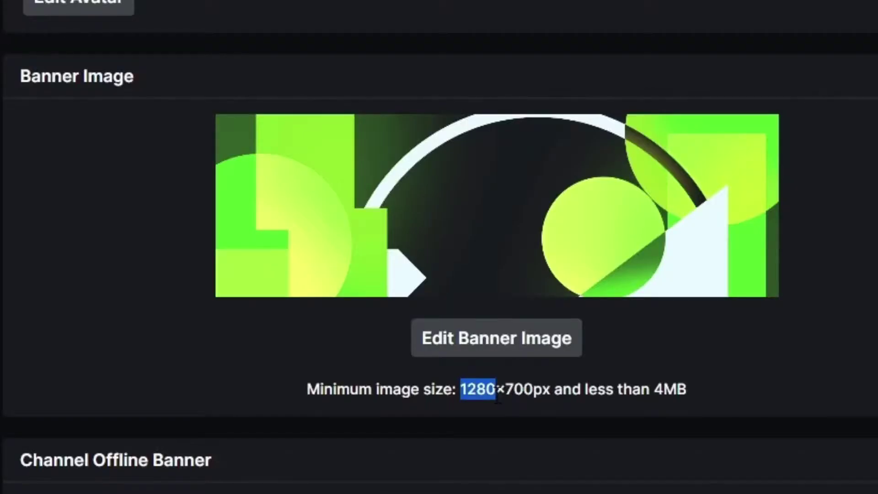
left_click_drag(497, 402, 556, 408)
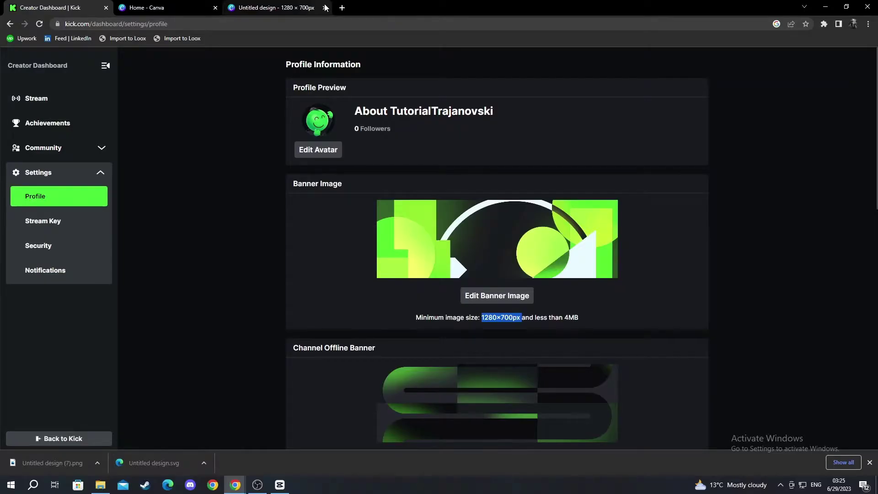
left_click(326, 7)
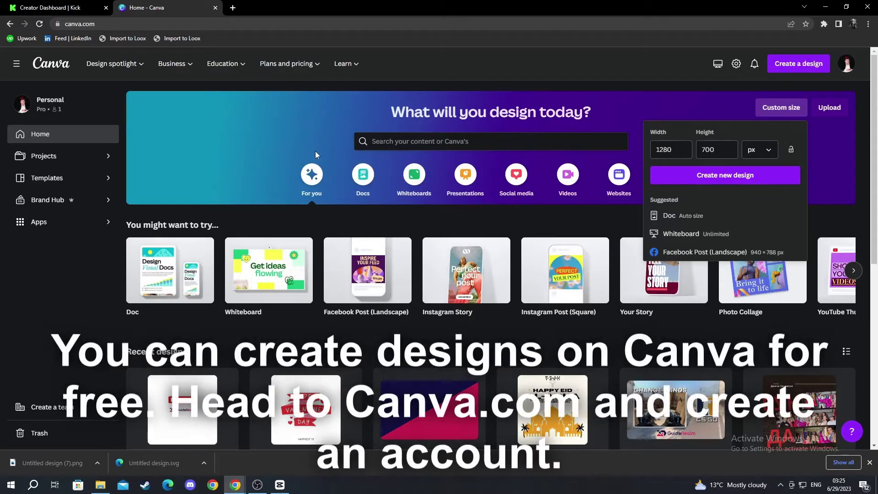
left_click(315, 152)
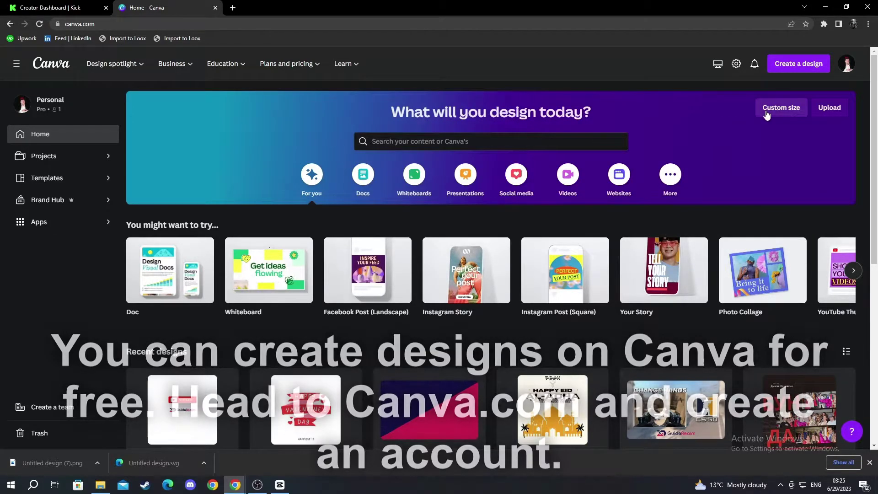
left_click(781, 107)
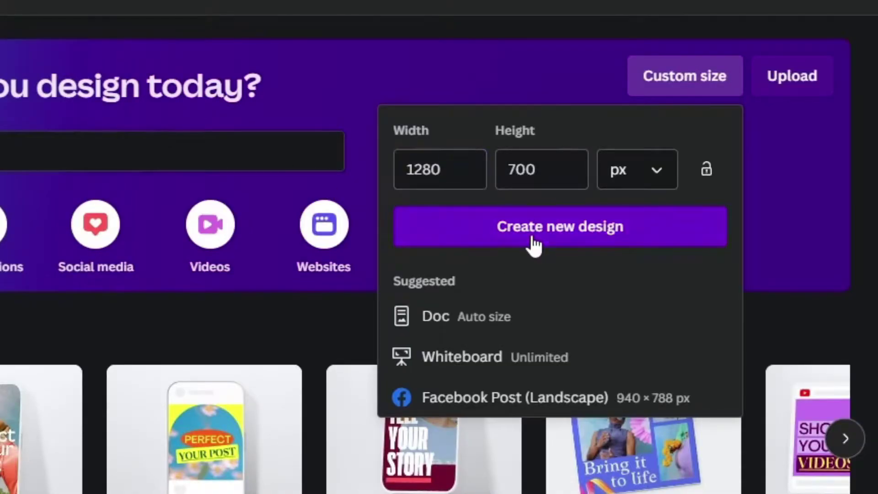
left_click(535, 237)
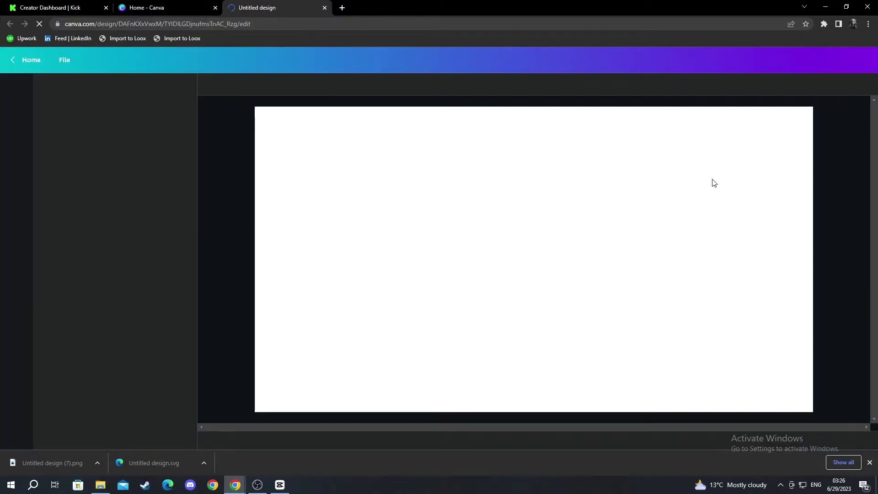
Step: Add the GuideRealm logo from Uploads onto the centre of the blank banner
left_click(713, 183)
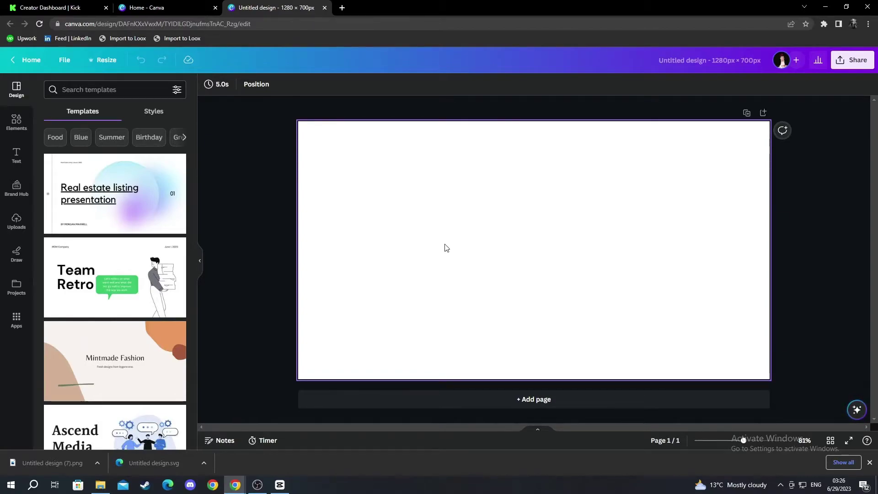
left_click(268, 261)
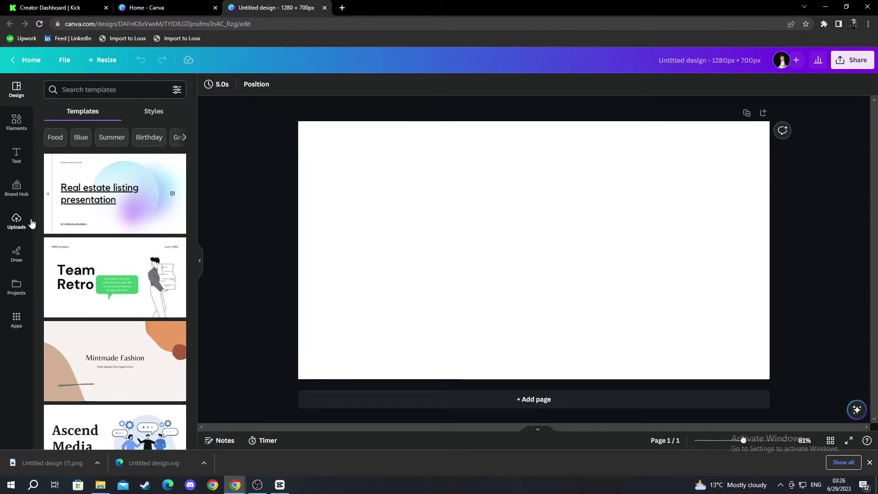
left_click(16, 221)
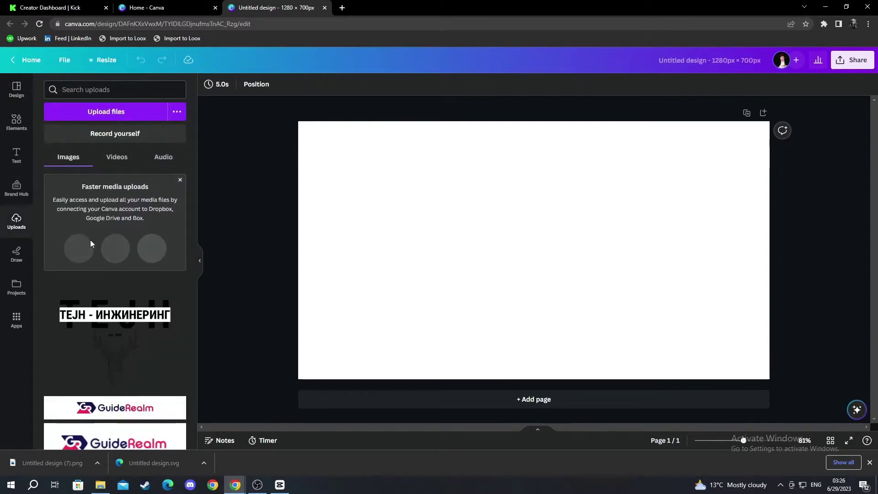
scroll(120, 325, "down", 2)
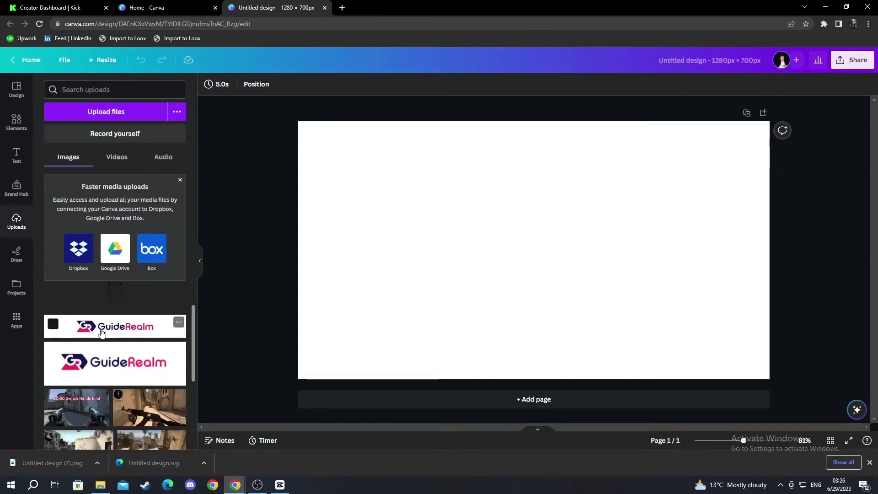
left_click(101, 333)
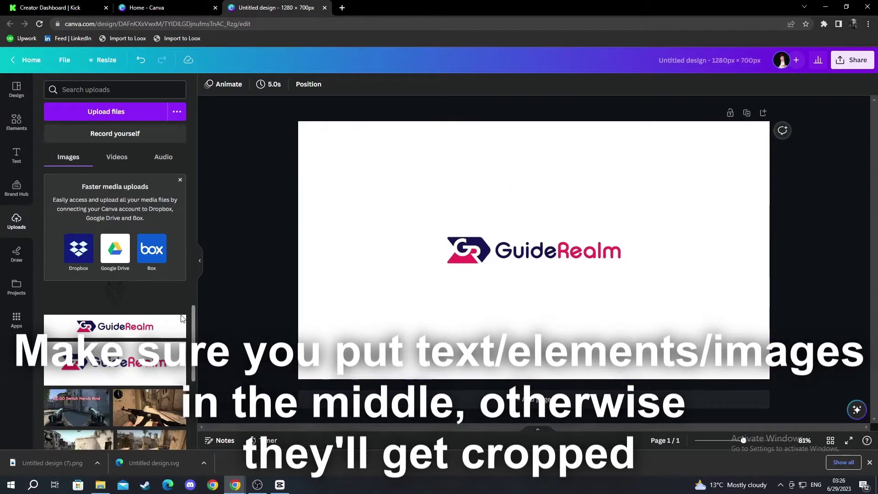
scroll(182, 313, "up", 2)
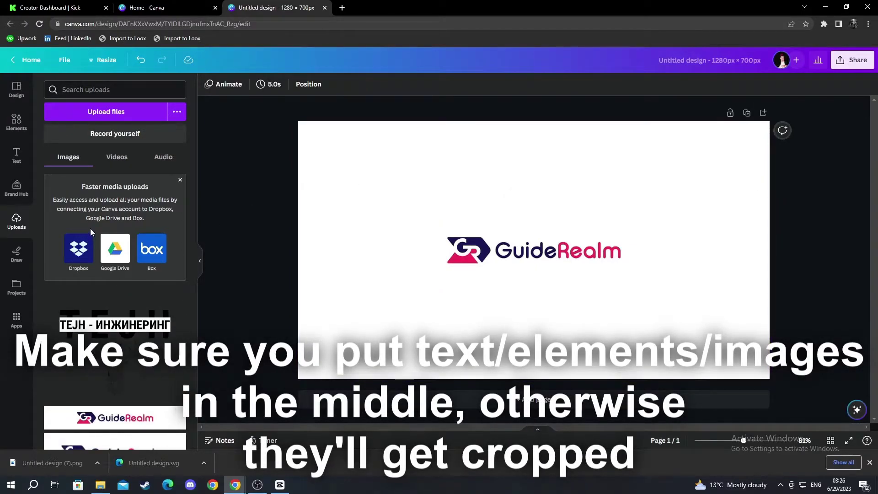
left_click(17, 156)
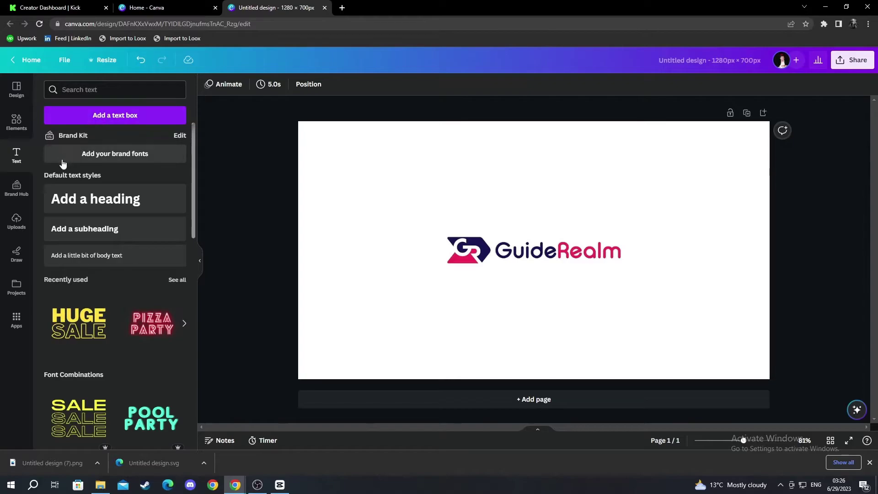
left_click(17, 122)
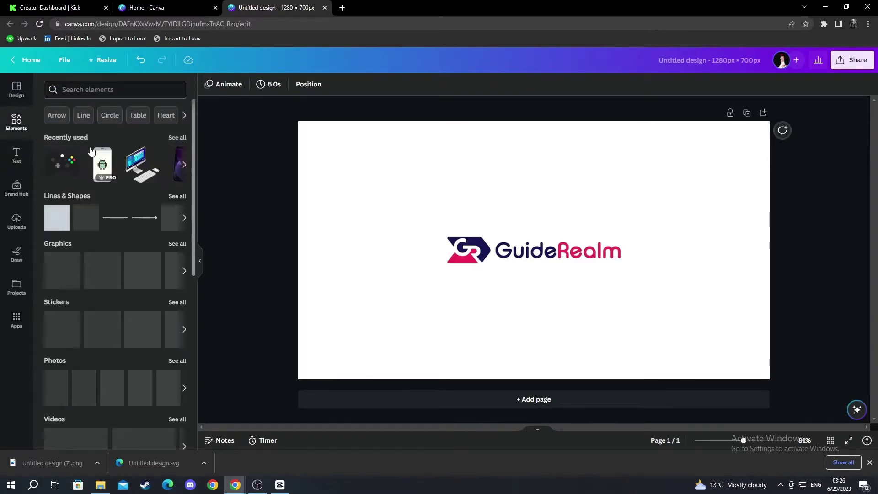
left_click(183, 164)
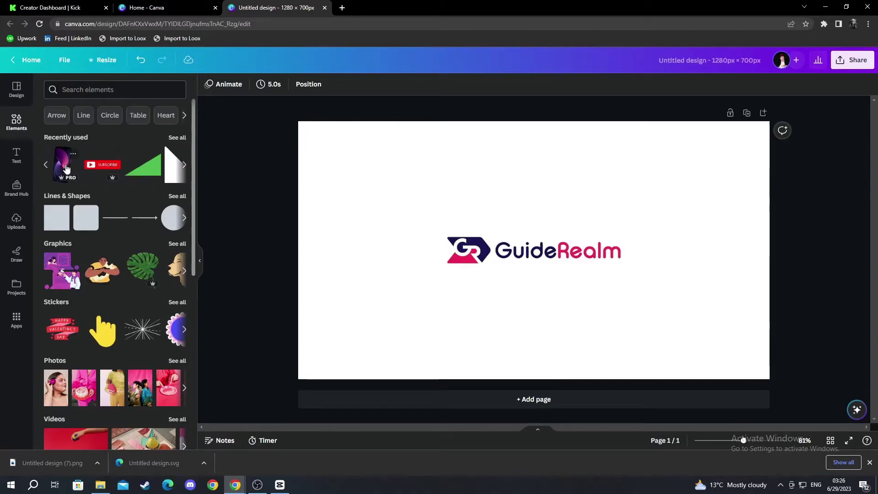
left_click(66, 167)
left_click_drag(543, 199, 380, 189)
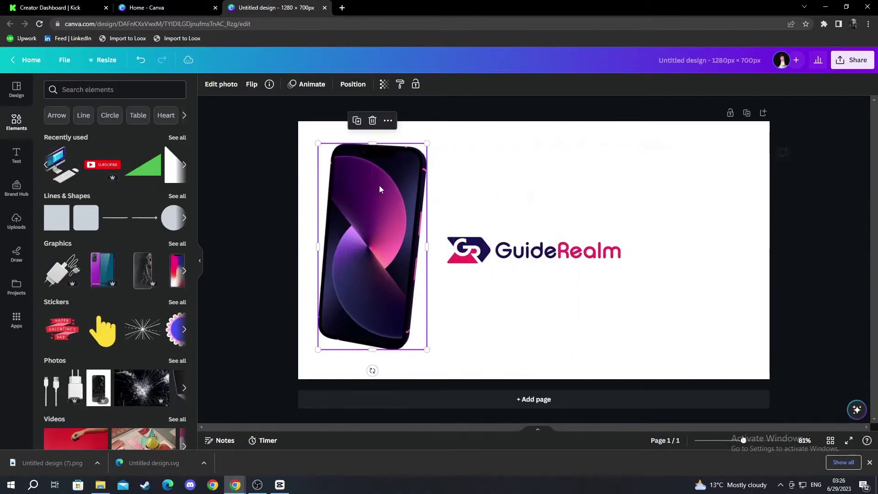
left_click_drag(428, 145, 368, 257)
mouse_move(343, 302)
left_mouse_down()
mouse_move(414, 245)
mouse_move(405, 247)
left_mouse_up()
left_click(855, 292)
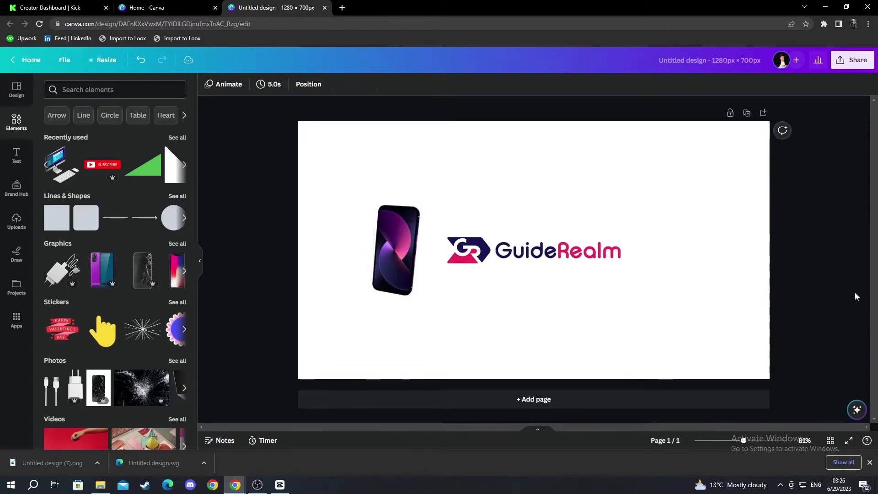
left_click(380, 255)
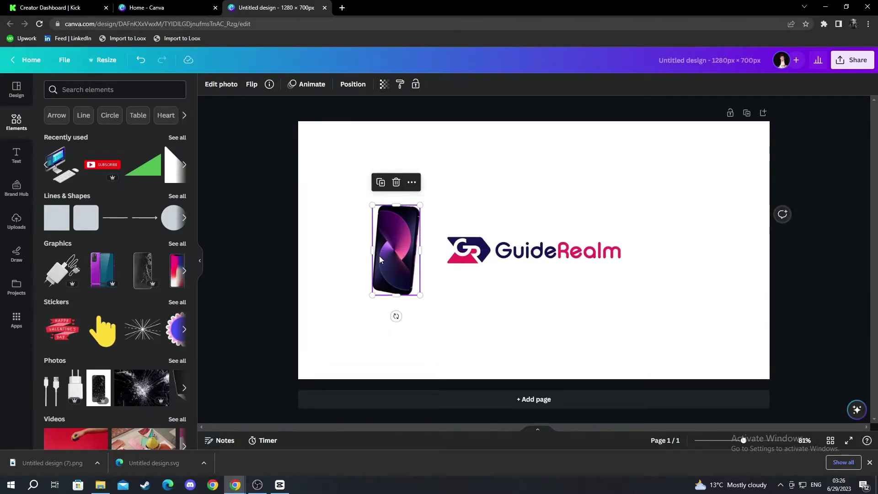
key("Delete")
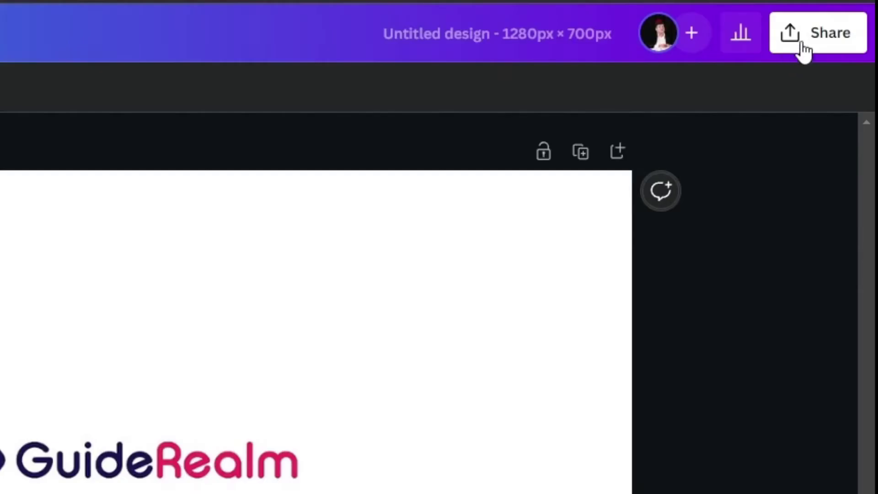
Step: Download the banner from Share as a 1280×700 PNG and switch to the Creator Dashboard | Kick tab
left_click(840, 62)
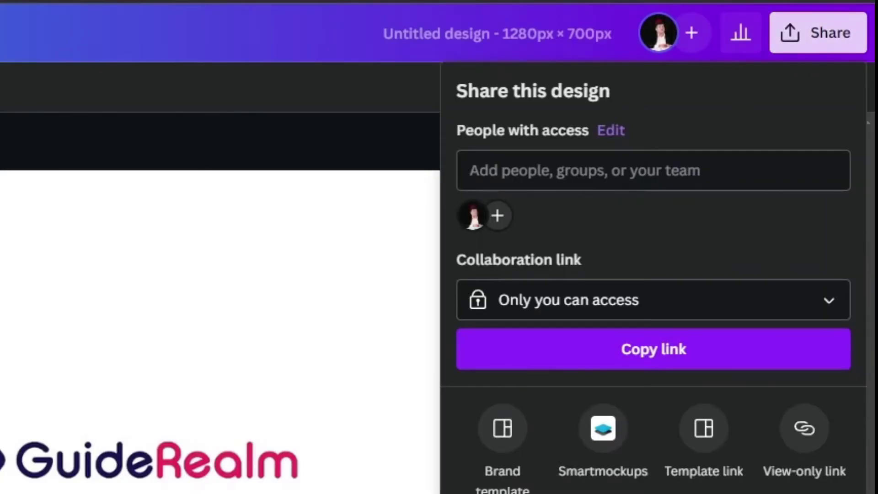
left_click(503, 481)
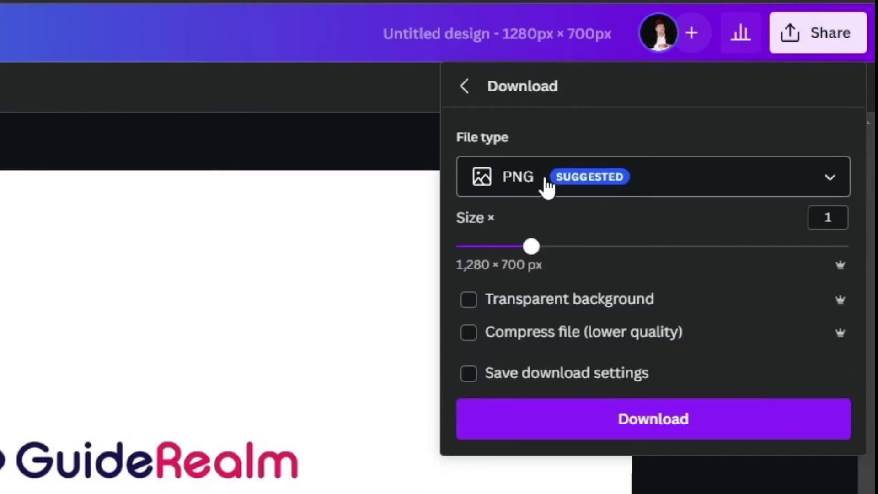
left_click(520, 434)
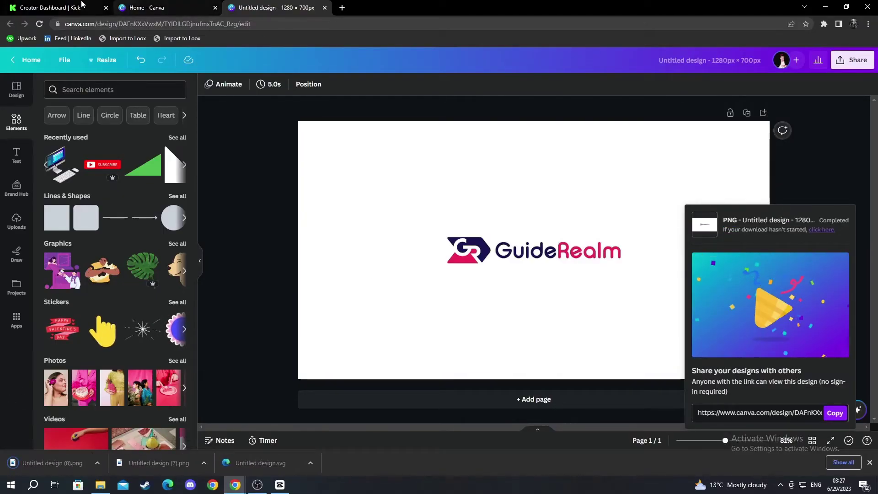
left_click(50, 6)
Step: Upload the downloaded Untitled design PNG as the Kick banner image, then go back to the channel page
left_click(271, 246)
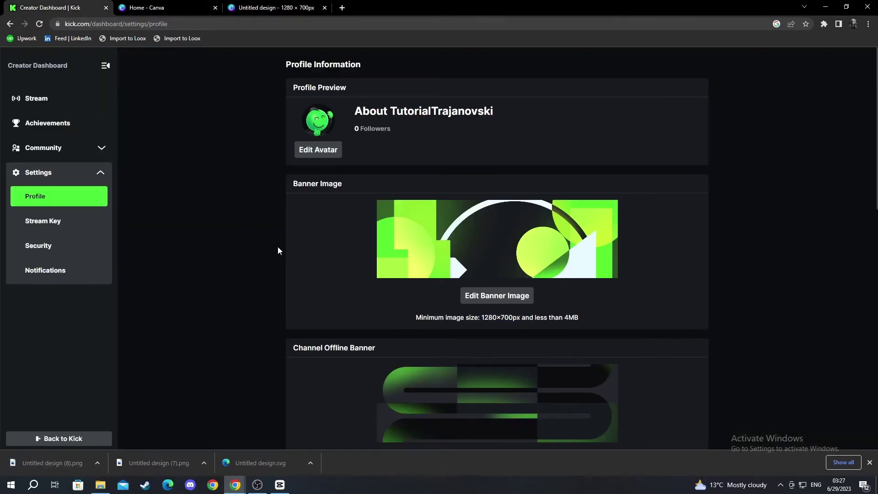
left_click(505, 302)
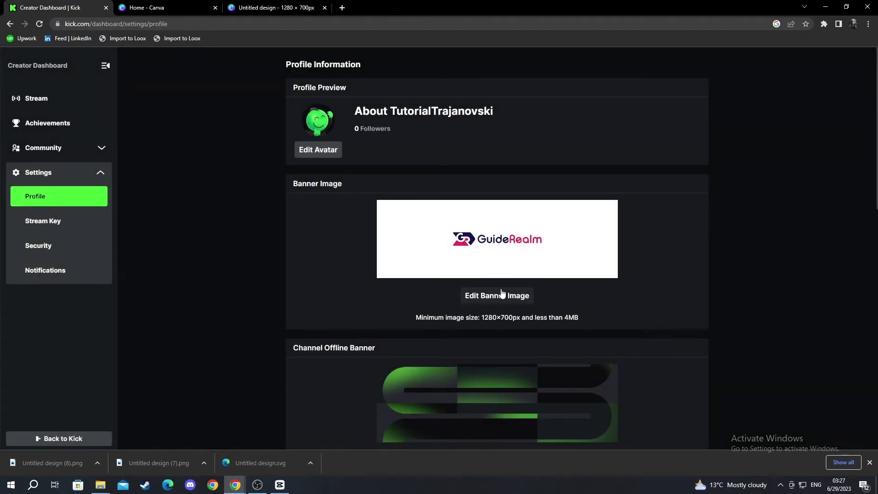
left_click(10, 24)
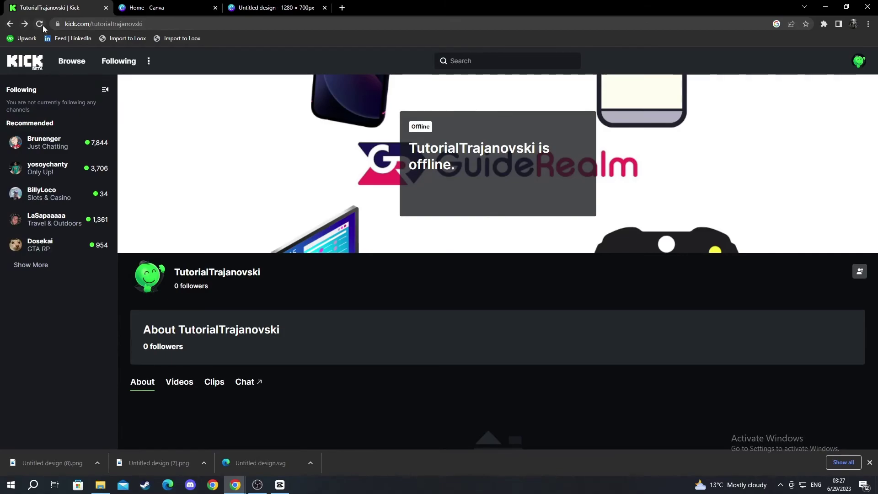
Step: Reload the Kick channel page to show the new GuideRealm banner
left_click(40, 23)
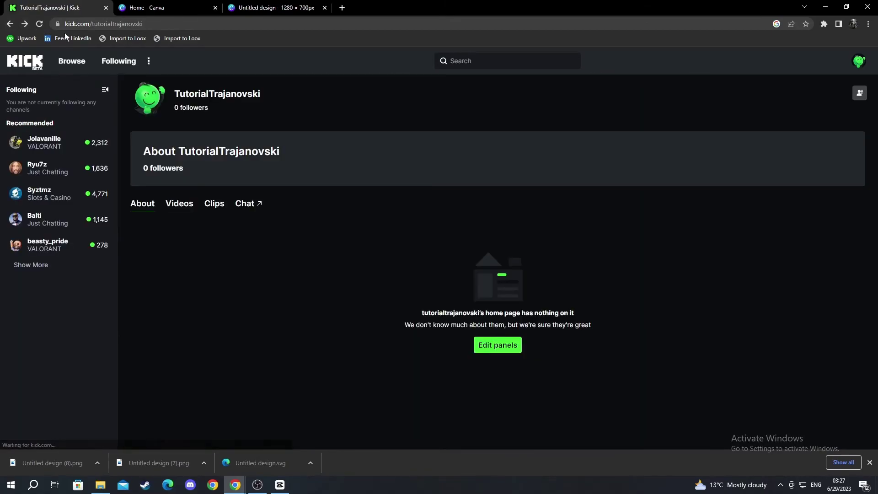